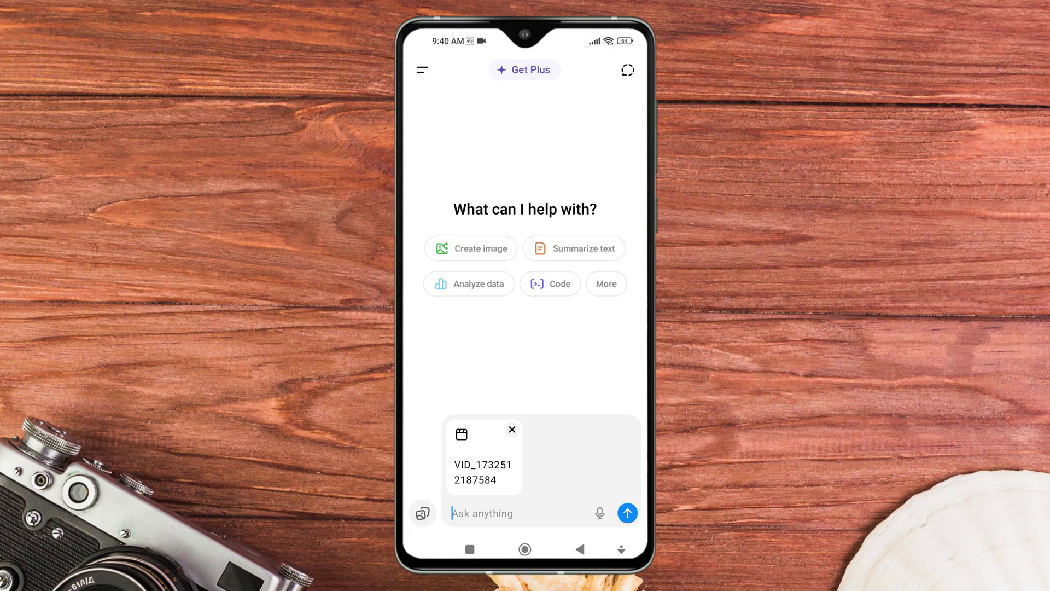
Send the attached VID_1732512187584.mp4 video to ChatGPT
click(627, 513)
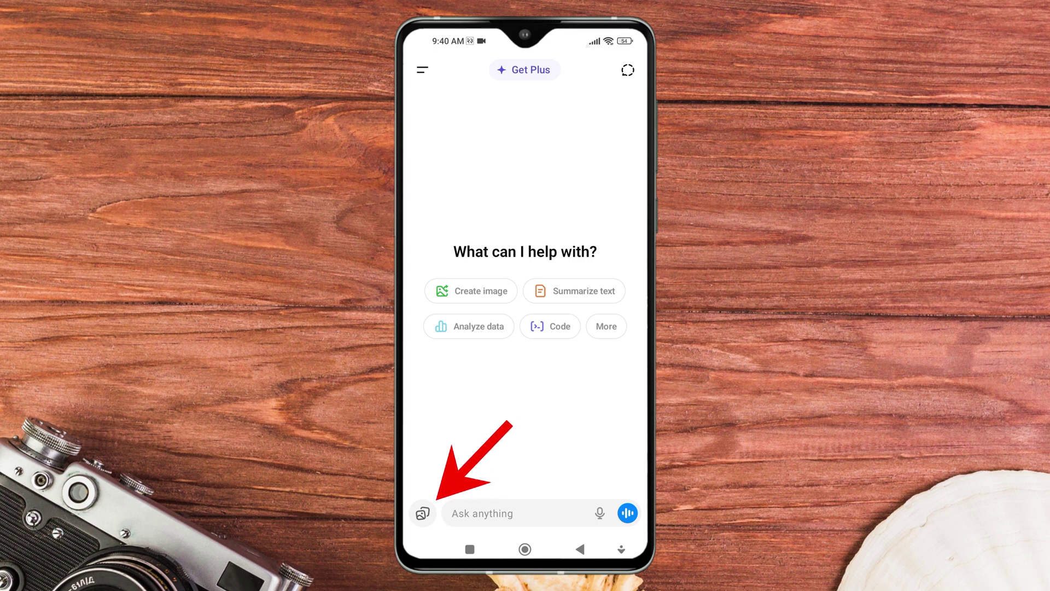
Show the camera, photos and files attachment options in the new chat
click(423, 513)
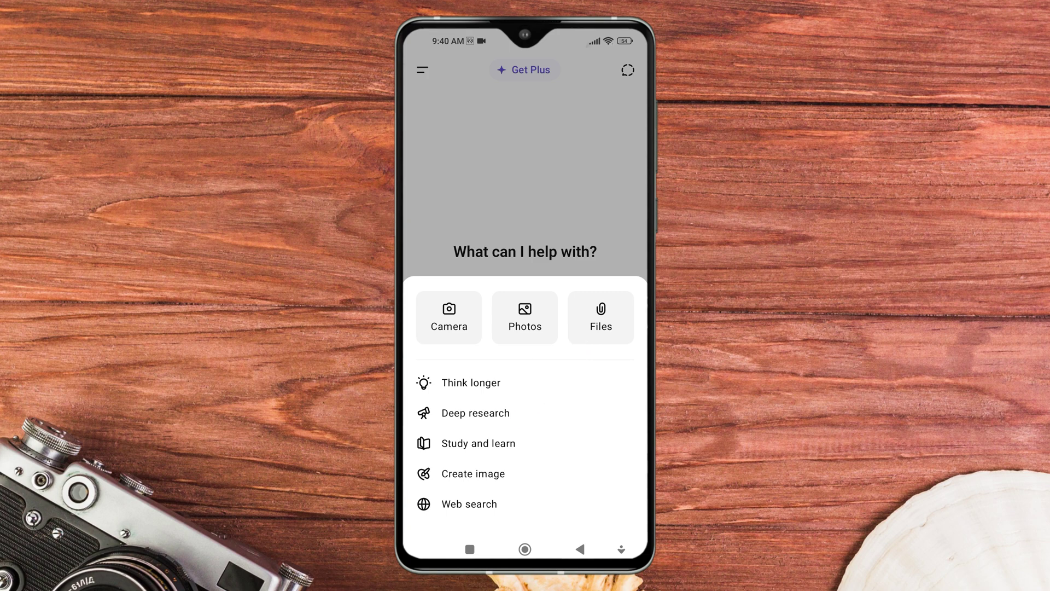
Attach VID_1732512187584.mp4 from the phone's recent files
click(600, 317)
scroll(525, 370, down, 1)
scroll(546, 377, down, 1)
scroll(546, 377, down, 4)
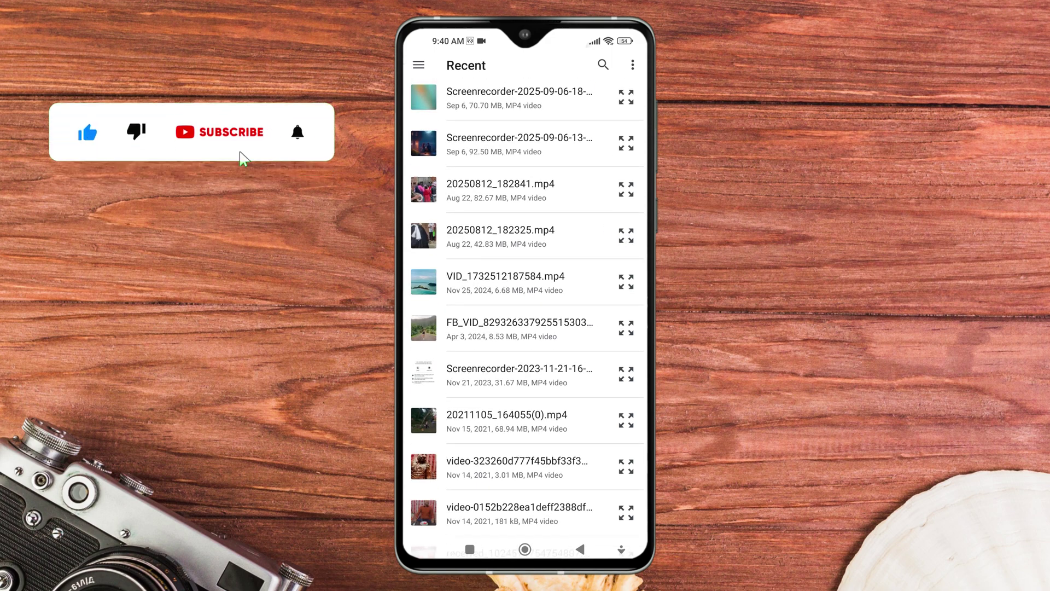
click(566, 276)
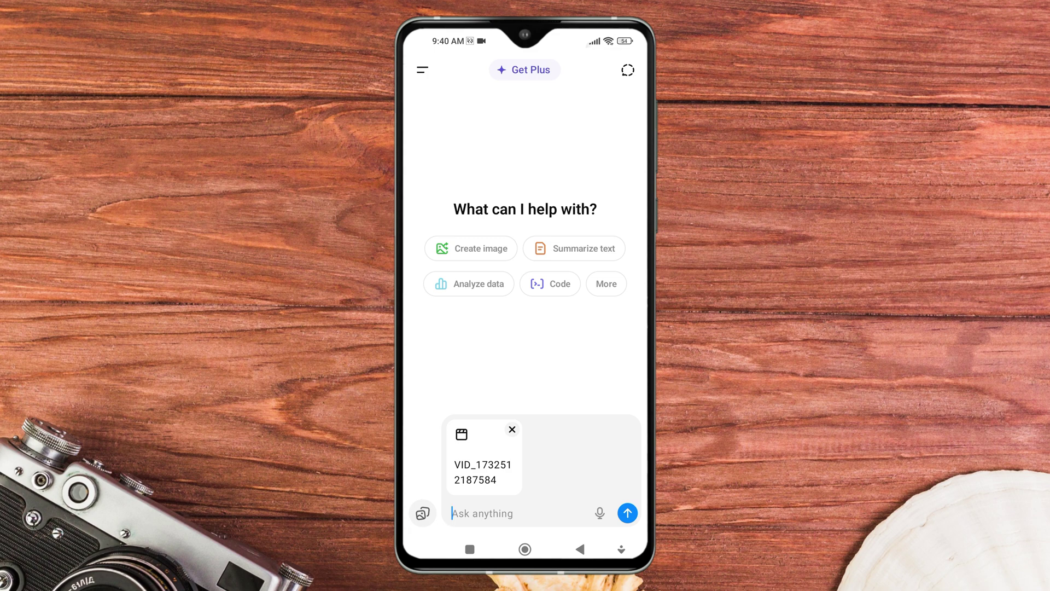
Send the VID_1732512187584.mp4 attachment and wait for ChatGPT's transcribe, summarize or analyze options
click(627, 513)
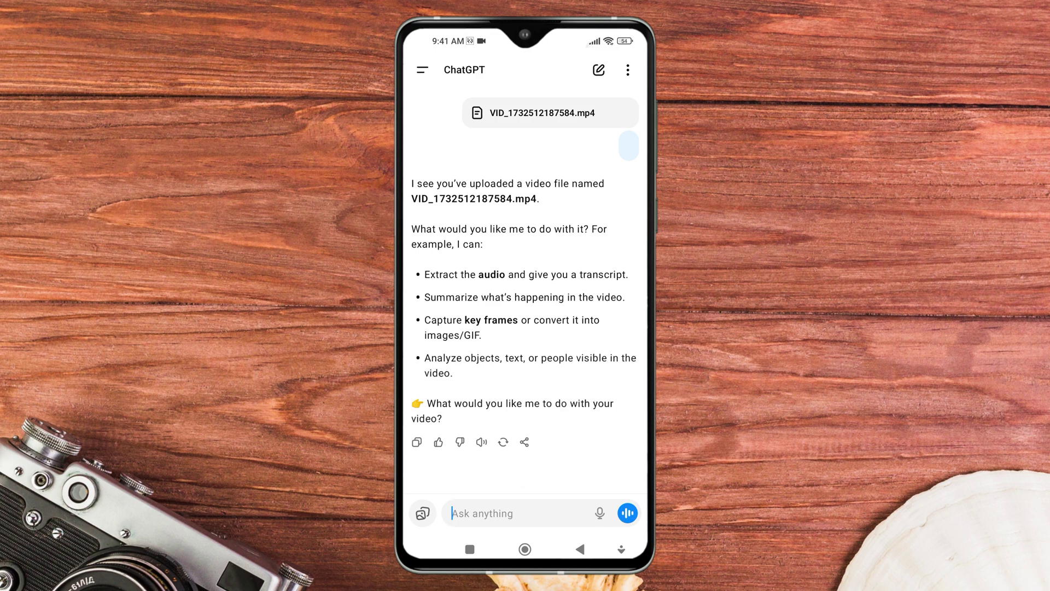